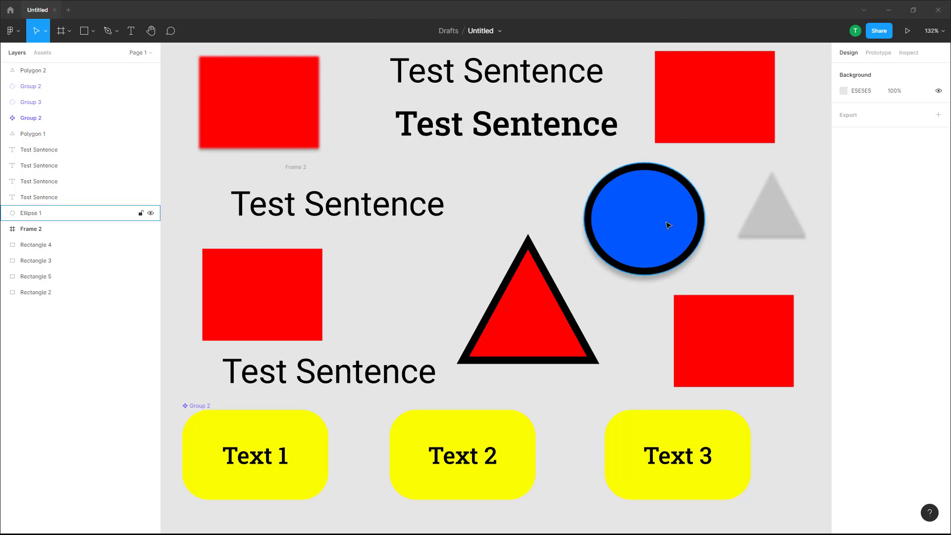
# - Select everything on the canvas, then pick the four red rectangles one by one and deselect them
pyautogui.moveTo(817, 51); pyautogui.dragTo(227, 487)
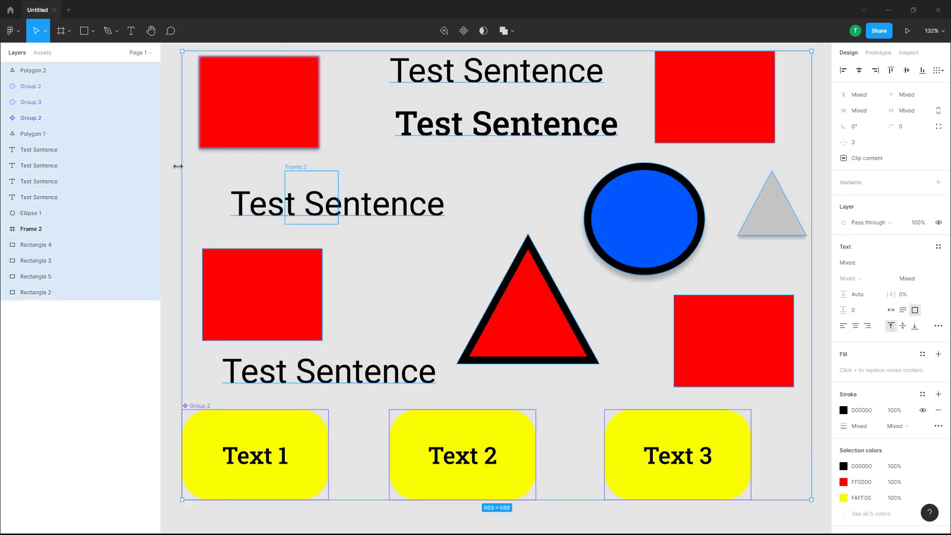
pyautogui.click(179, 167)
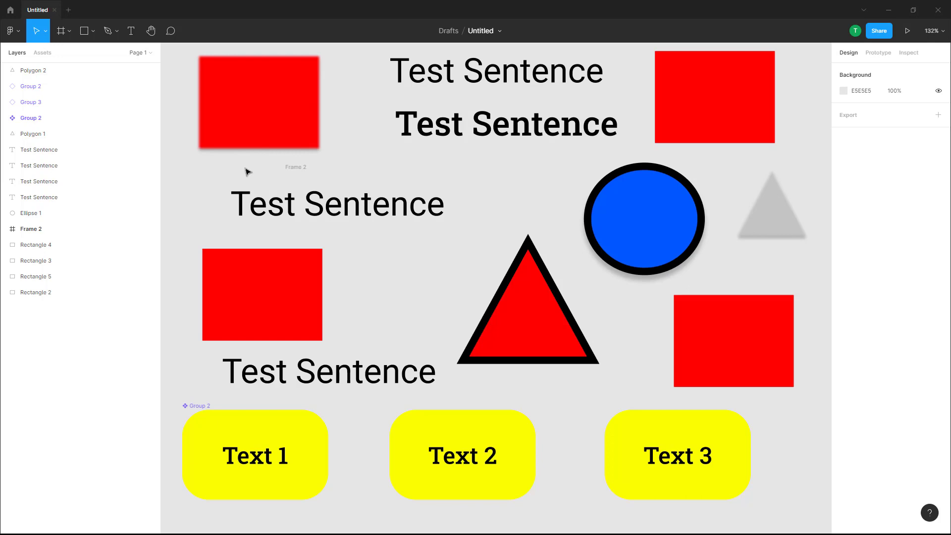
pyautogui.click(263, 121)
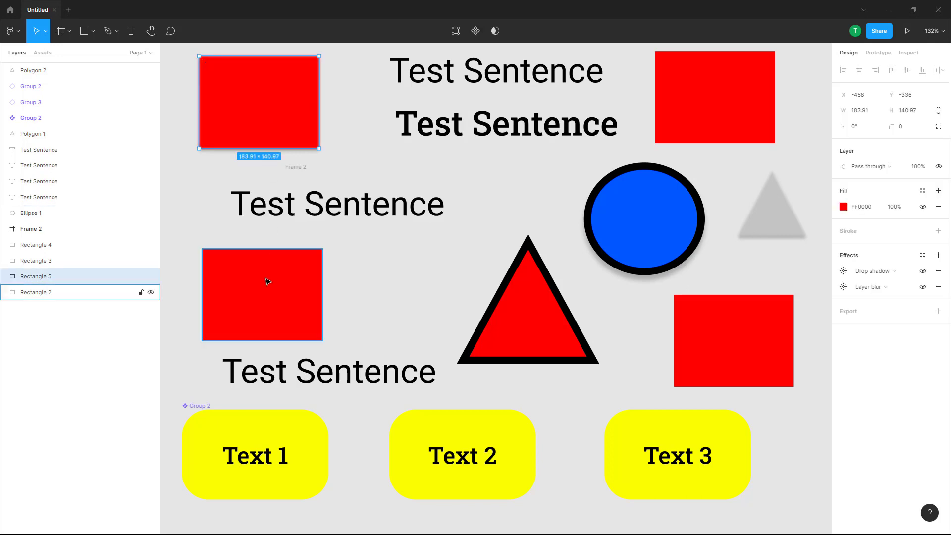
pyautogui.keyDown('shift'); pyautogui.click(265, 280); pyautogui.keyUp('shift')
pyautogui.keyDown('shift'); pyautogui.click(738, 102); pyautogui.keyUp('shift')
pyautogui.keyDown('shift'); pyautogui.click(765, 378); pyautogui.keyUp('shift')
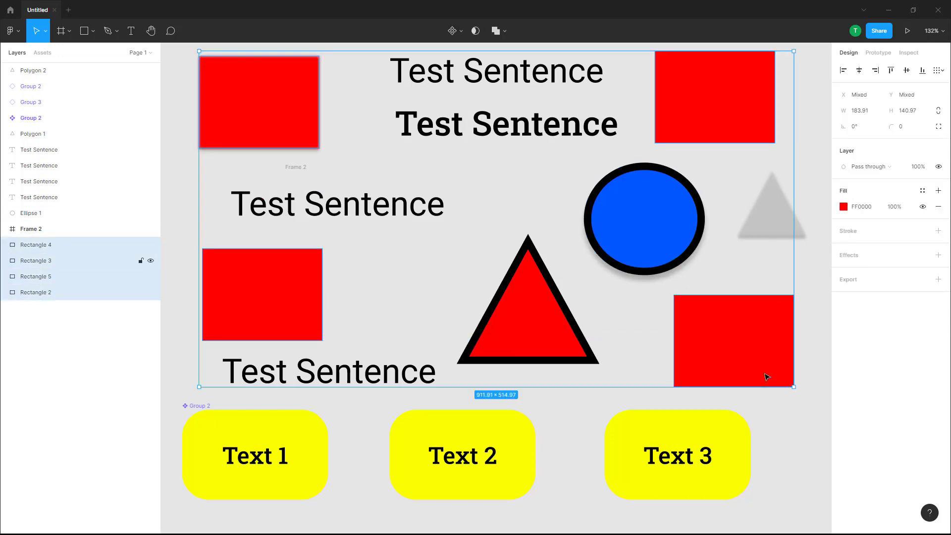
pyautogui.click(827, 170)
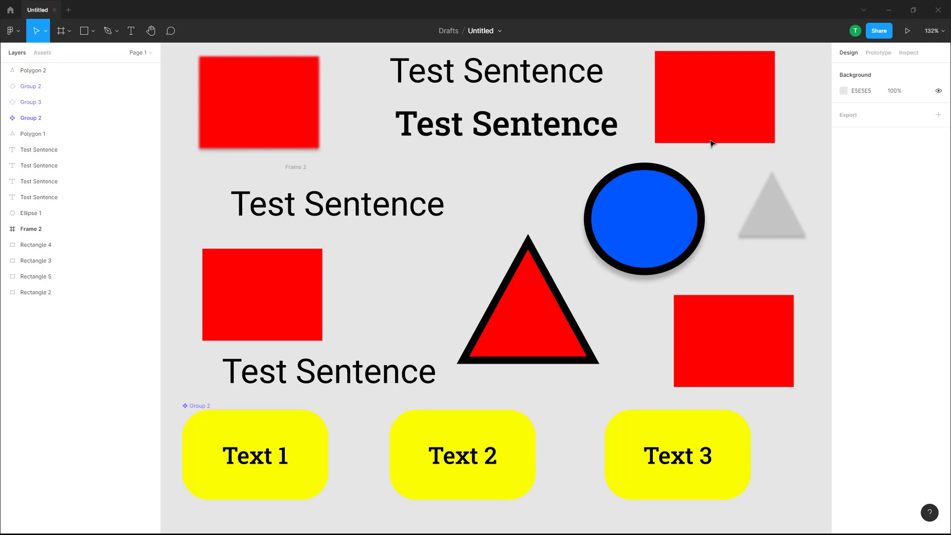
# - Preview the selection commands under the main menu's Edit submenu without choosing one
pyautogui.click(18, 33)
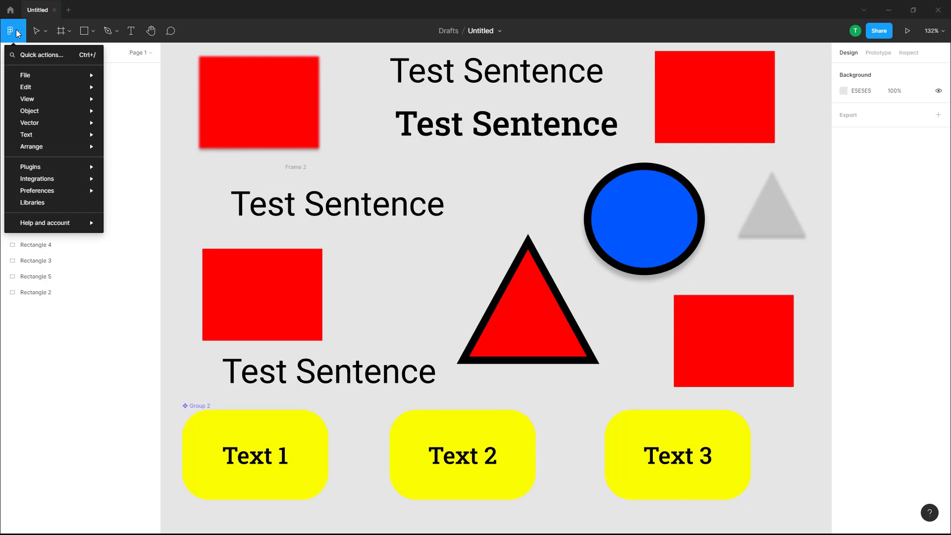
pyautogui.moveTo(39, 88)
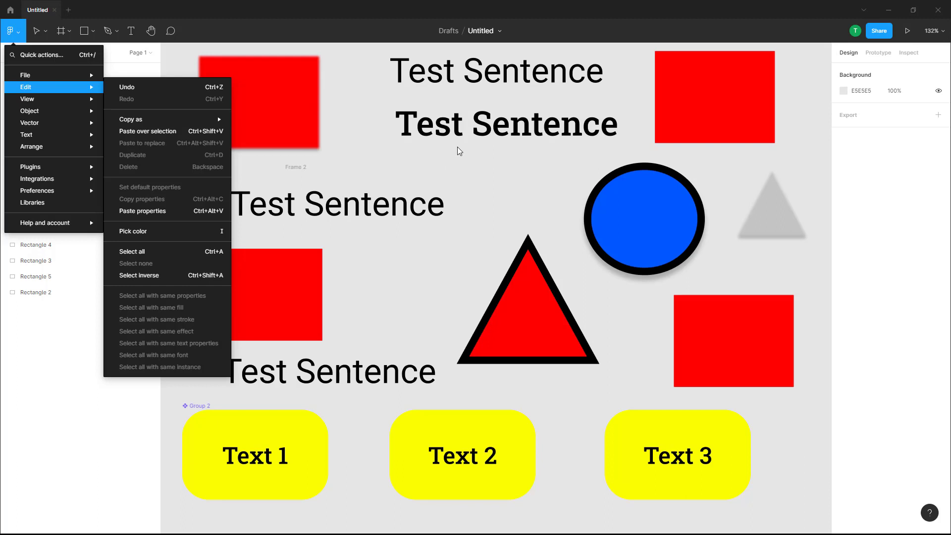
pyautogui.click(298, 286)
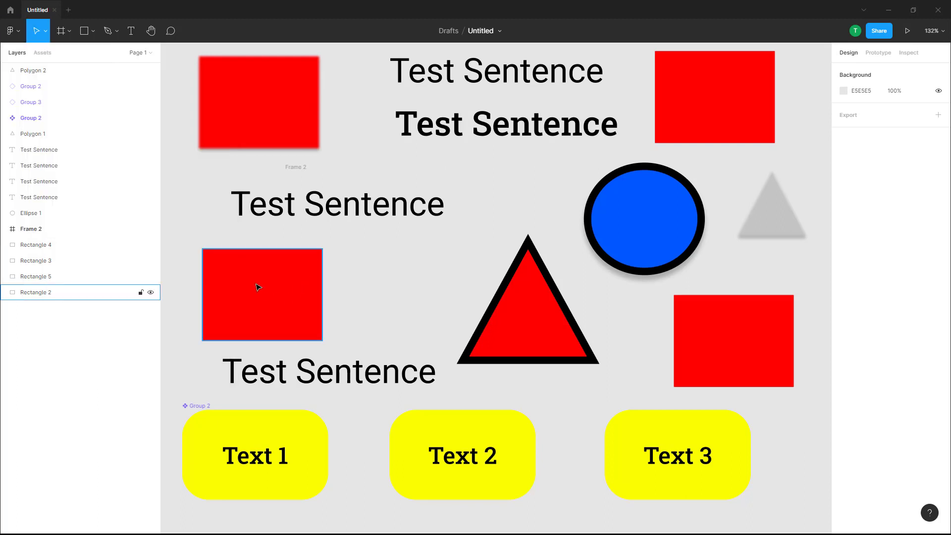
# - From the lower-left red rectangle, select all objects with the same properties
pyautogui.click(265, 286)
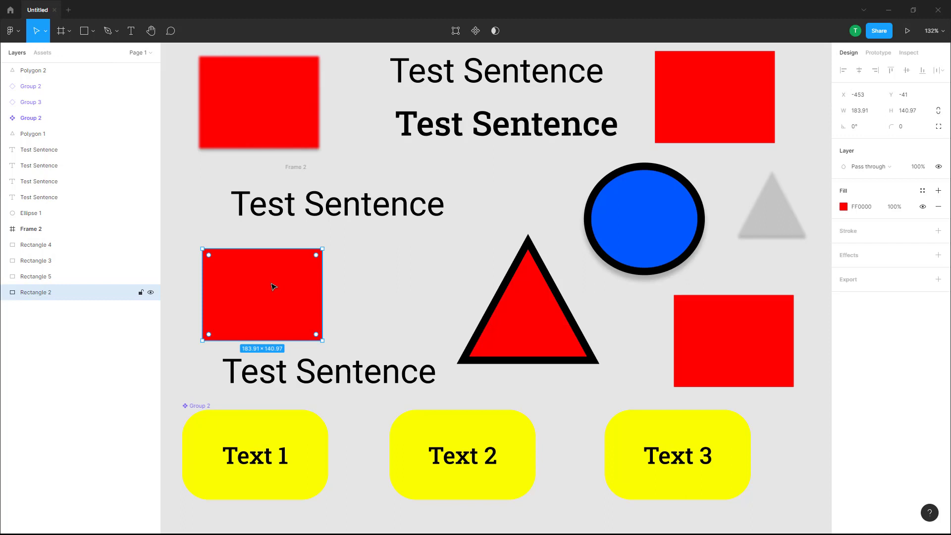
pyautogui.click(11, 32)
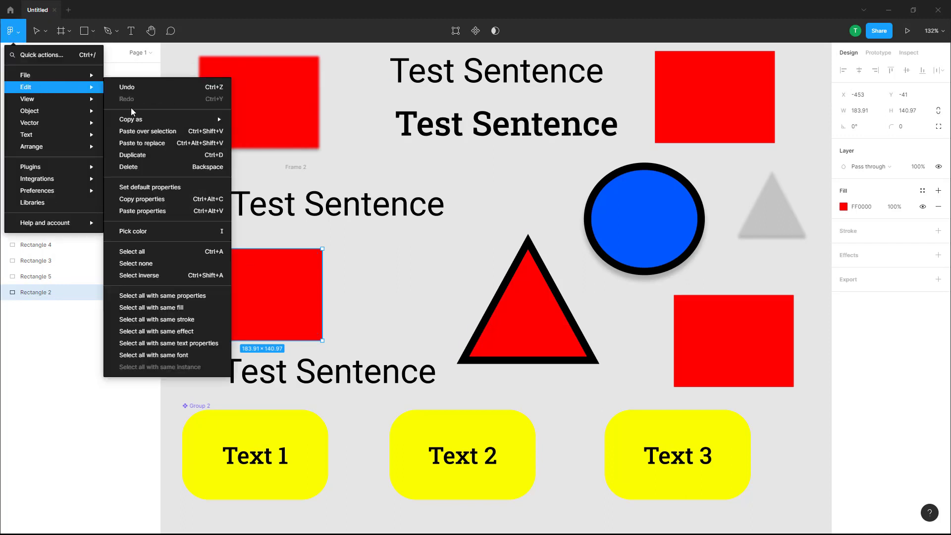
pyautogui.click(172, 296)
# - Nudge the three matching red rectangles slightly right and deselect them
pyautogui.moveTo(716, 102)
pyautogui.mouseDown()
pyautogui.moveTo(704, 121)
pyautogui.moveTo(719, 99)
pyautogui.mouseUp()
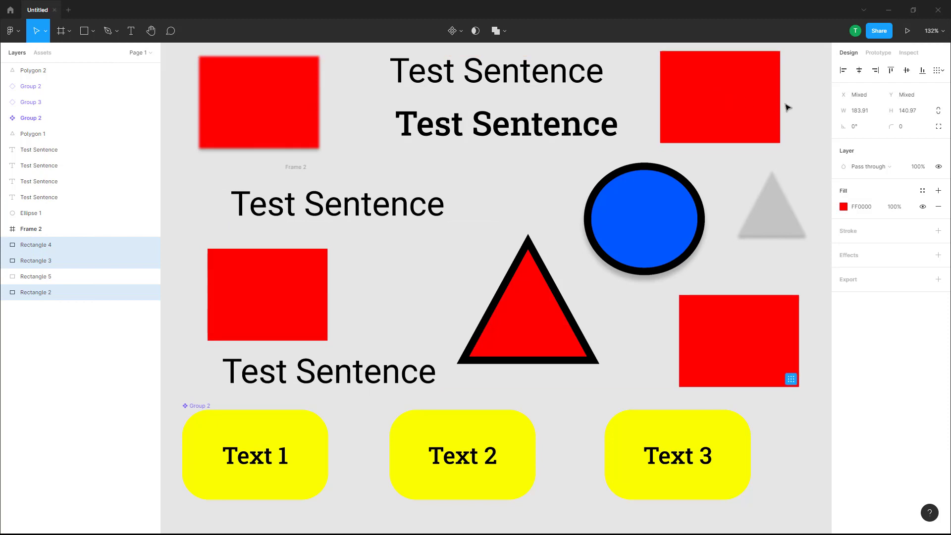
pyautogui.click(817, 123)
pyautogui.click(17, 35)
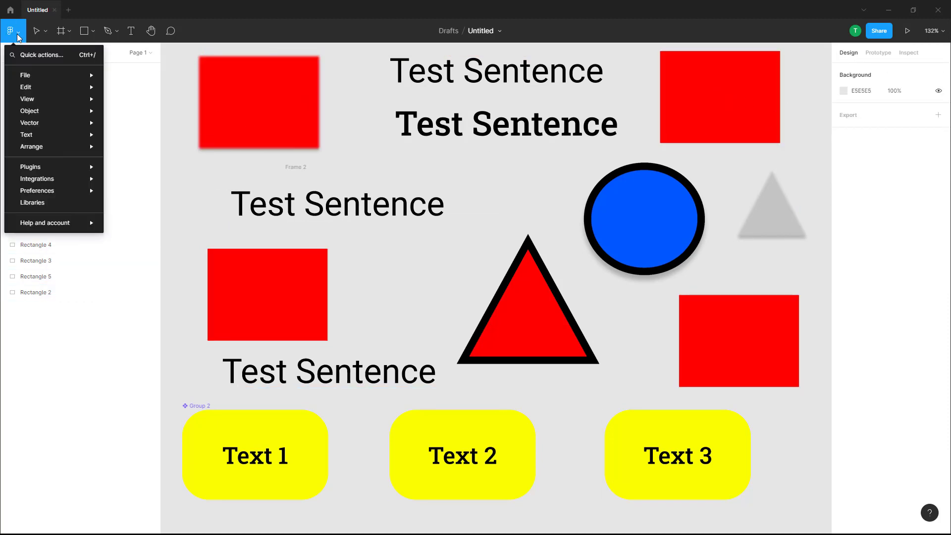
# - Drag the black-outlined red triangle up and to the left
pyautogui.moveTo(51, 144)
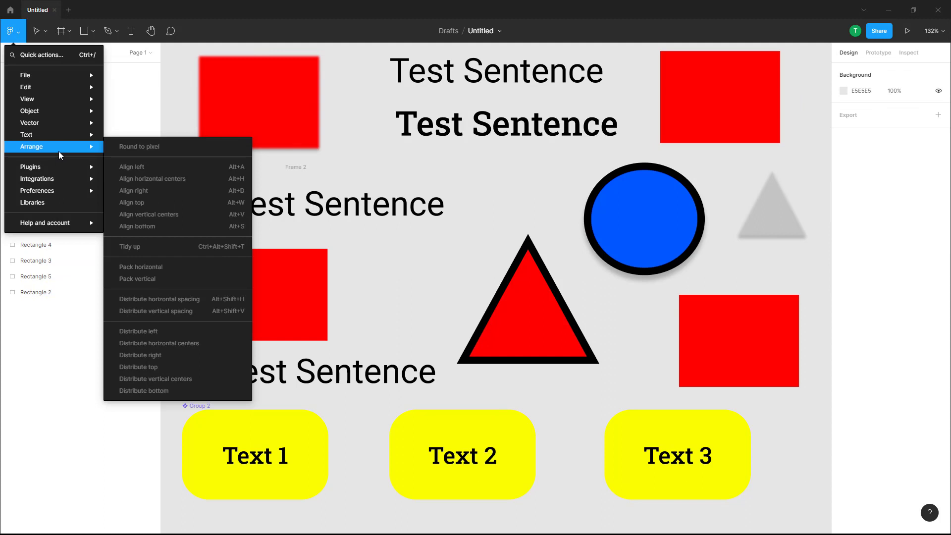
pyautogui.moveTo(62, 88)
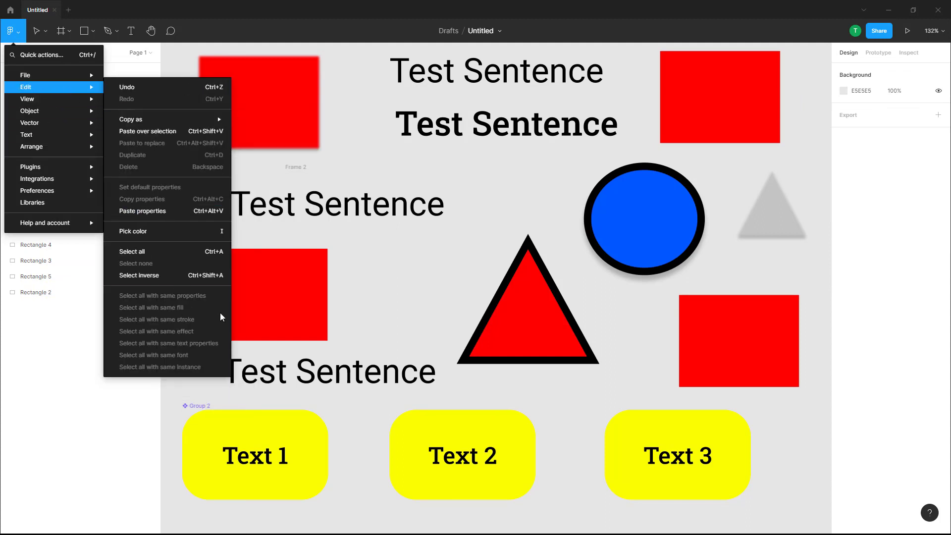
pyautogui.click(383, 276)
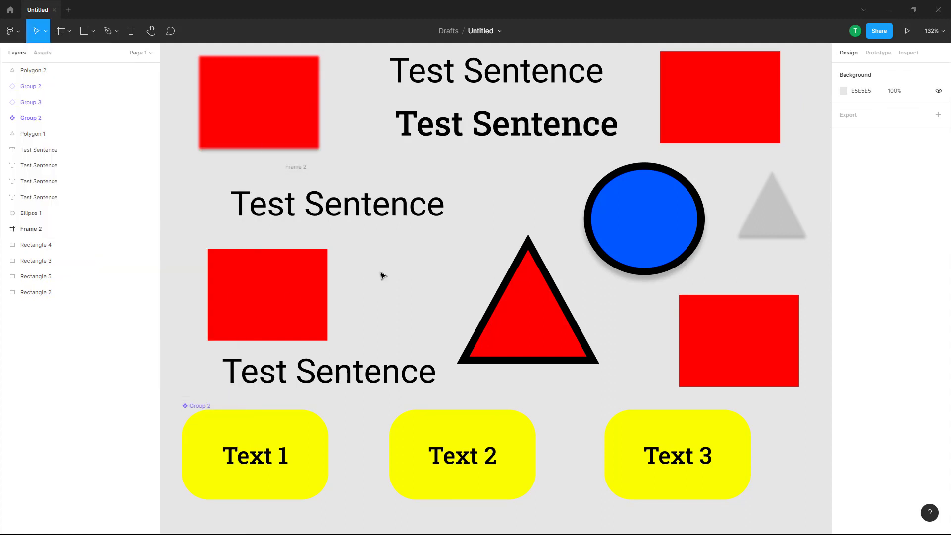
pyautogui.click(540, 327)
pyautogui.moveTo(548, 340); pyautogui.dragTo(534, 304)
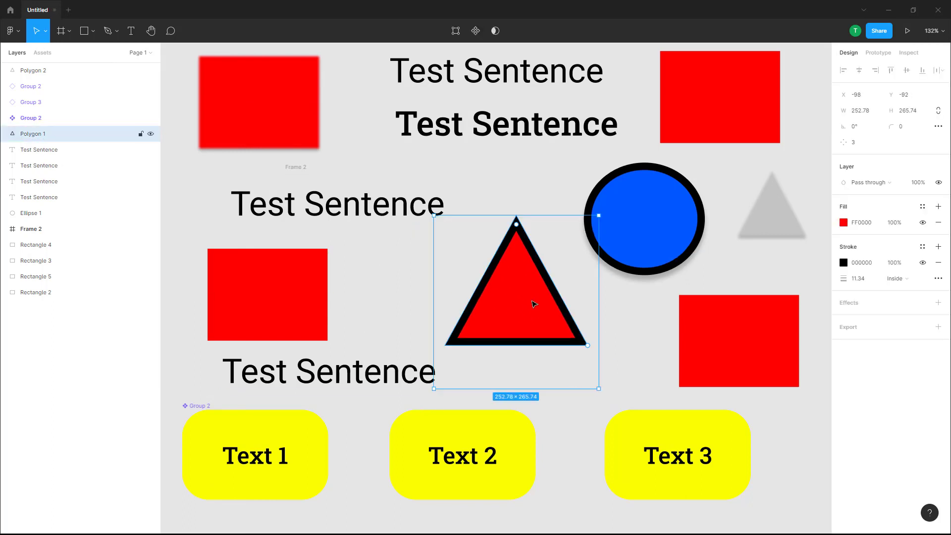
# - Select all with same properties from the triangle and move it further up-left to X -109, Y -125
pyautogui.click(14, 32)
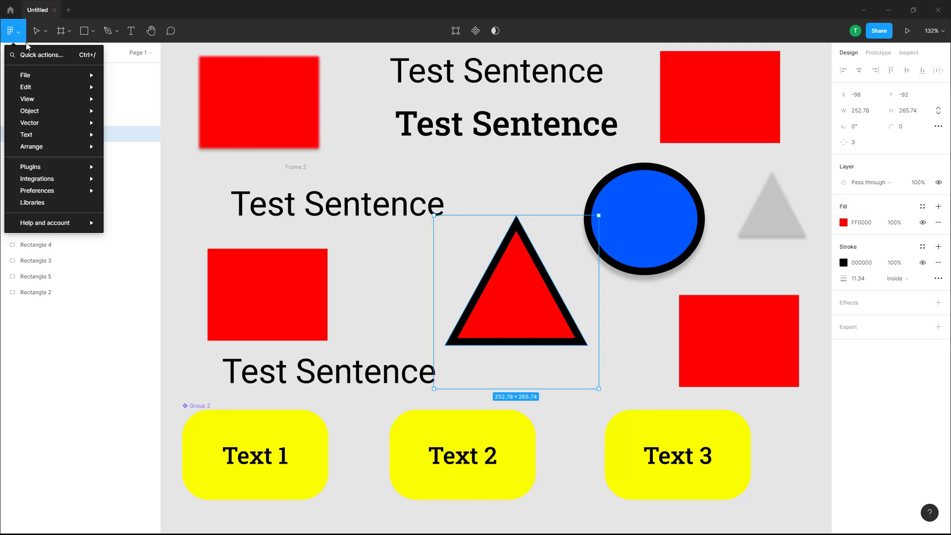
pyautogui.moveTo(45, 88)
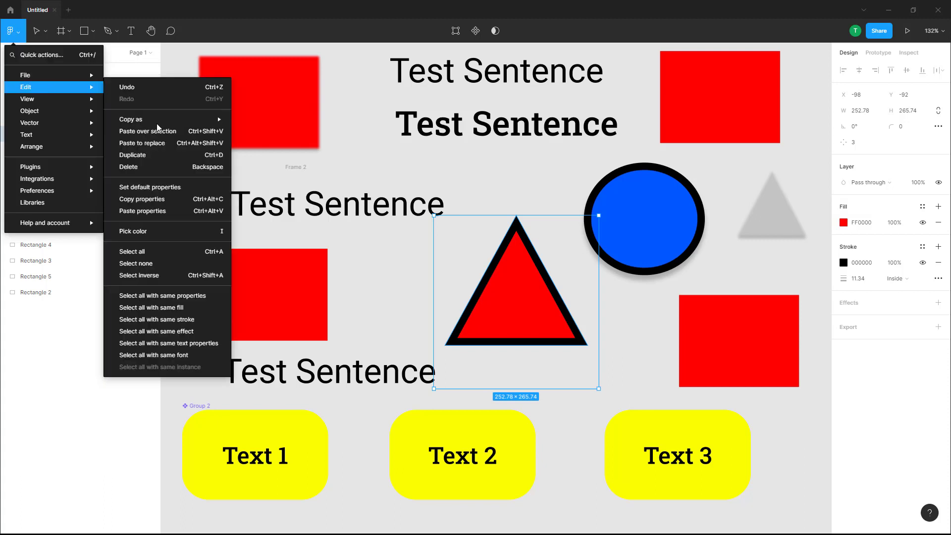
pyautogui.click(177, 296)
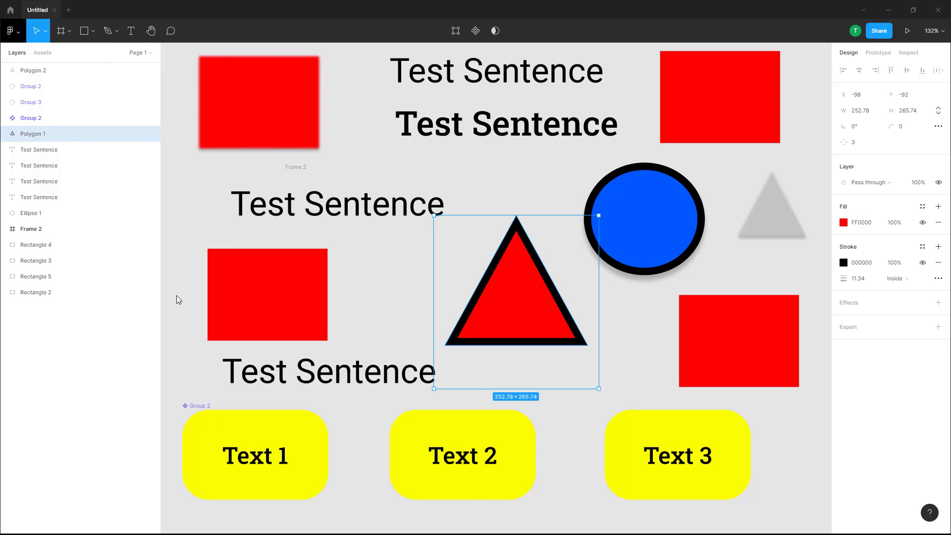
pyautogui.moveTo(495, 282); pyautogui.dragTo(488, 261)
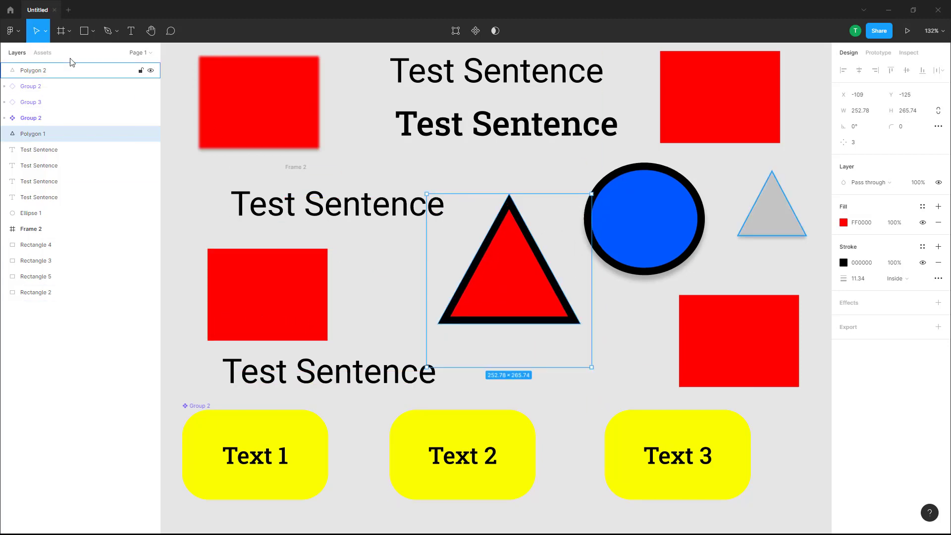
# - Select all shapes sharing the triangle's red fill and shift the triangle and four rectangles slightly left
pyautogui.click(13, 31)
pyautogui.moveTo(52, 121)
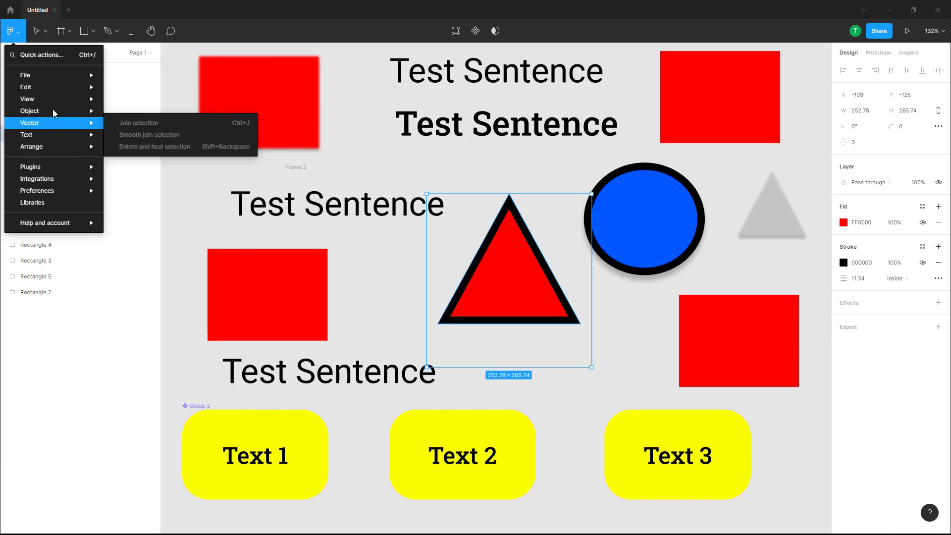
pyautogui.moveTo(50, 89)
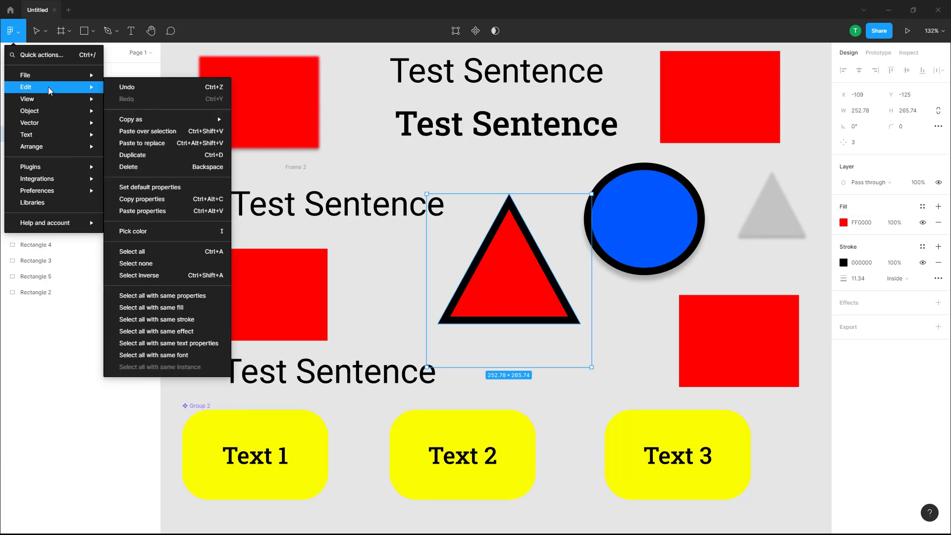
pyautogui.click(182, 308)
pyautogui.moveTo(503, 272); pyautogui.dragTo(520, 281)
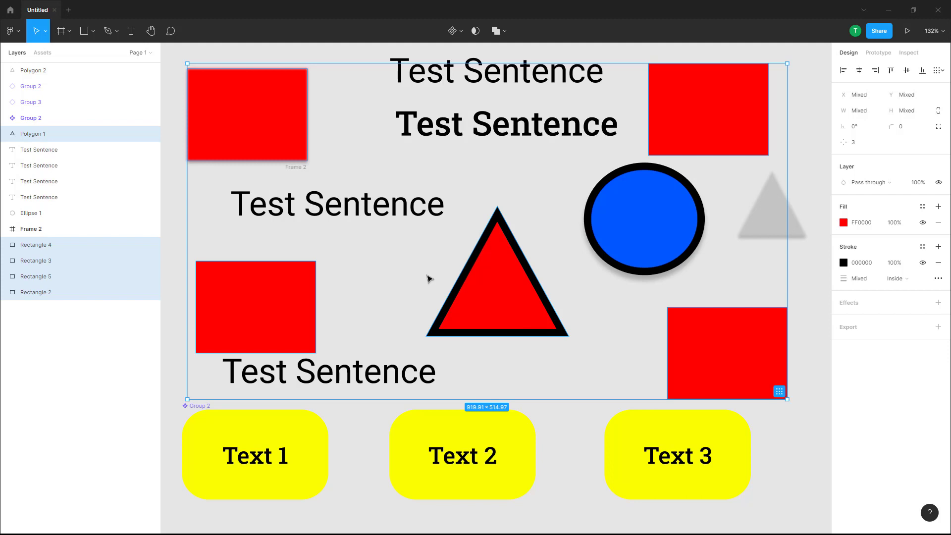
# - Clear the selection and move the blue circle down and to the left
pyautogui.click(11, 30)
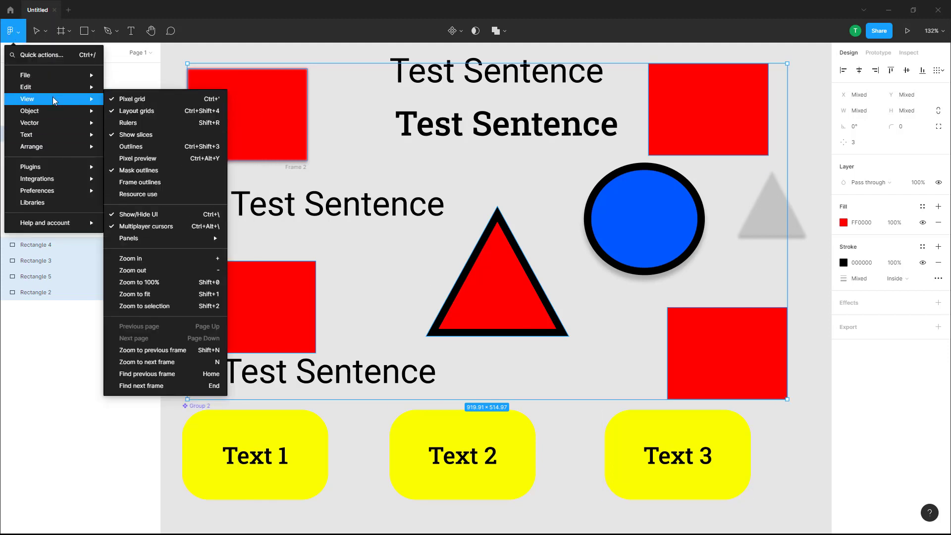
pyautogui.moveTo(55, 89)
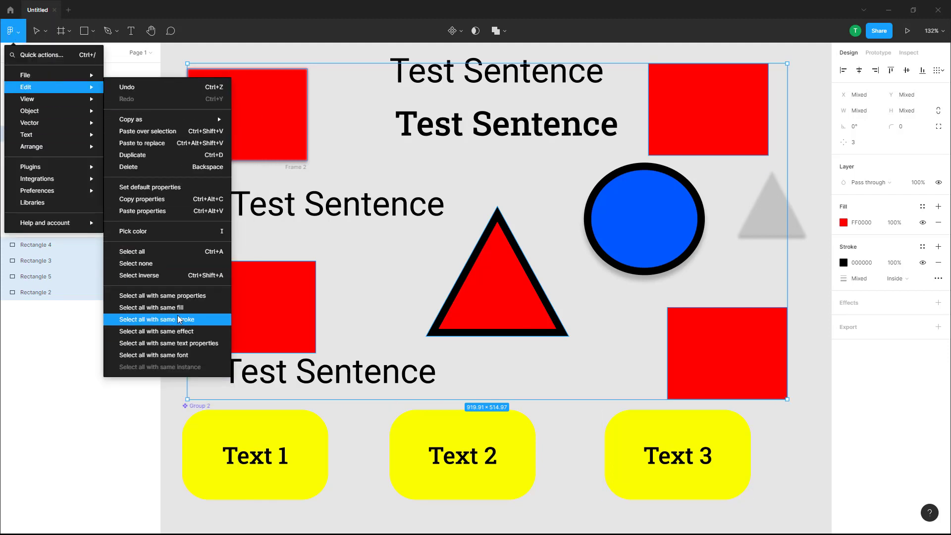
pyautogui.click(589, 453)
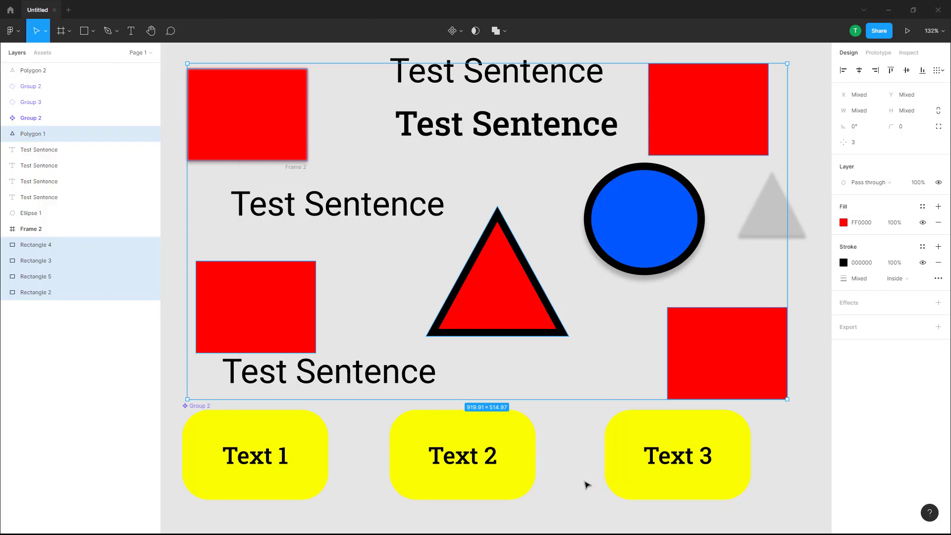
pyautogui.click(588, 483)
pyautogui.moveTo(652, 211); pyautogui.dragTo(629, 243)
# - Select all objects with the same black stroke and drag the circle and triangle left together
pyautogui.click(23, 37)
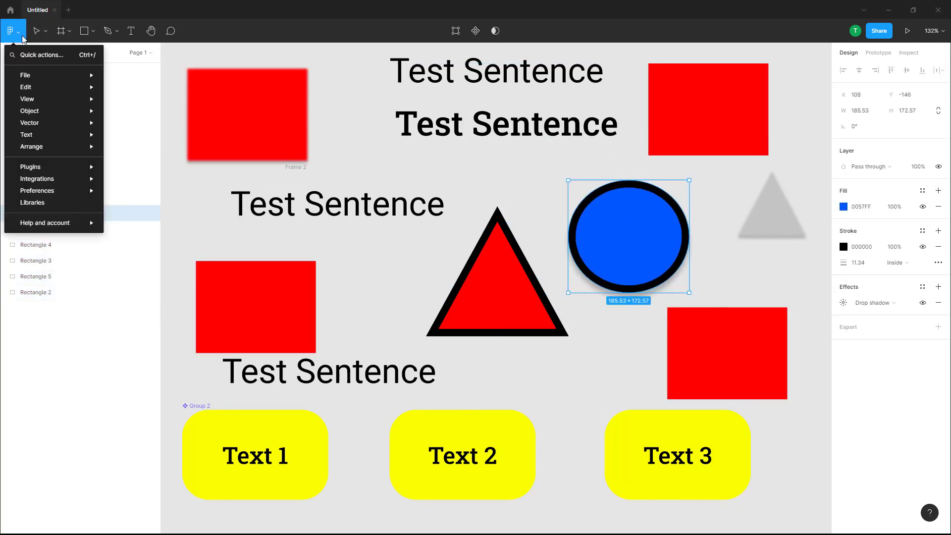
pyautogui.moveTo(30, 87)
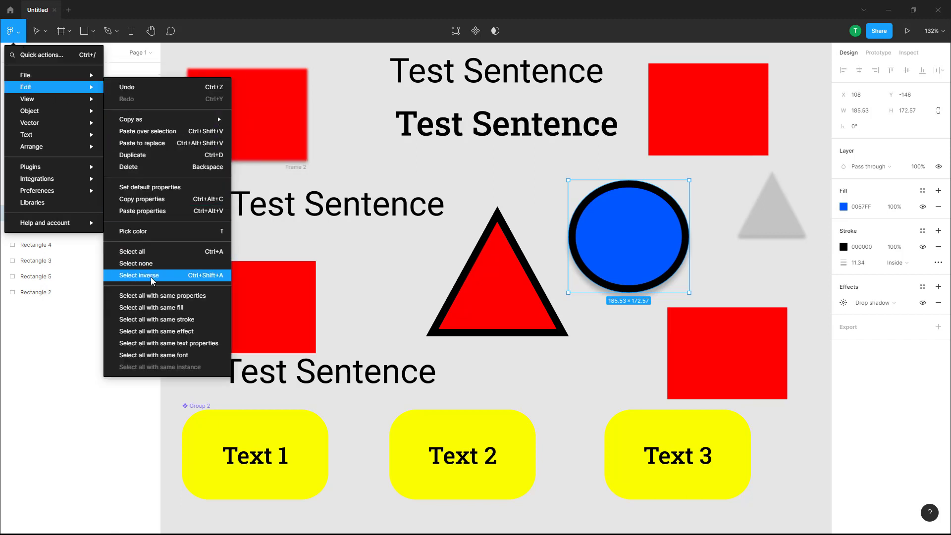
pyautogui.click(183, 321)
pyautogui.moveTo(640, 234); pyautogui.dragTo(618, 229)
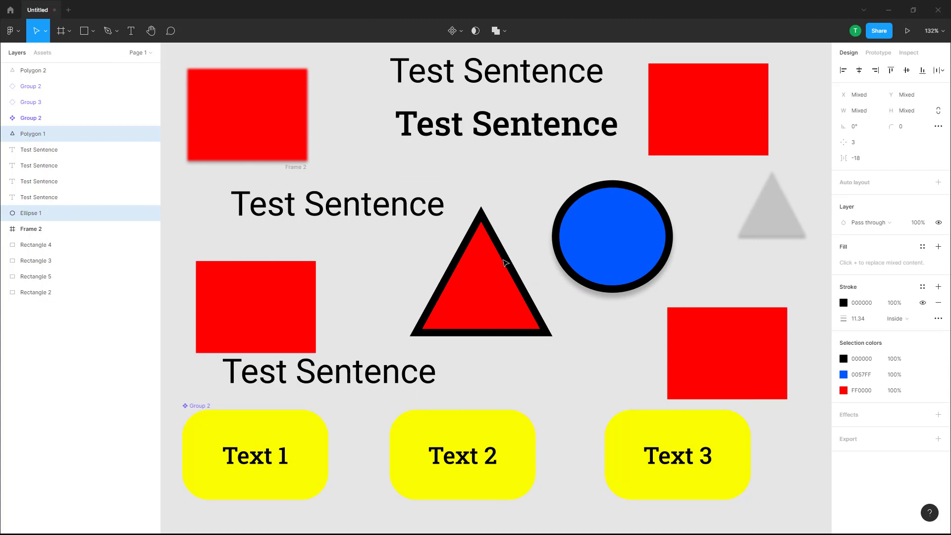
pyautogui.moveTo(489, 269); pyautogui.dragTo(488, 268)
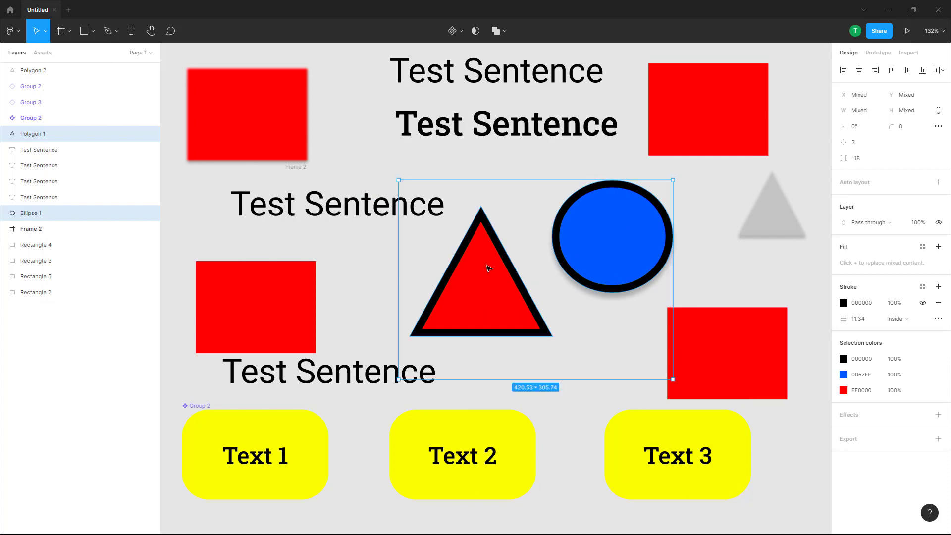
# - Deselect the triangle and circle and select the middle-left Test Sentence text
pyautogui.click(705, 208)
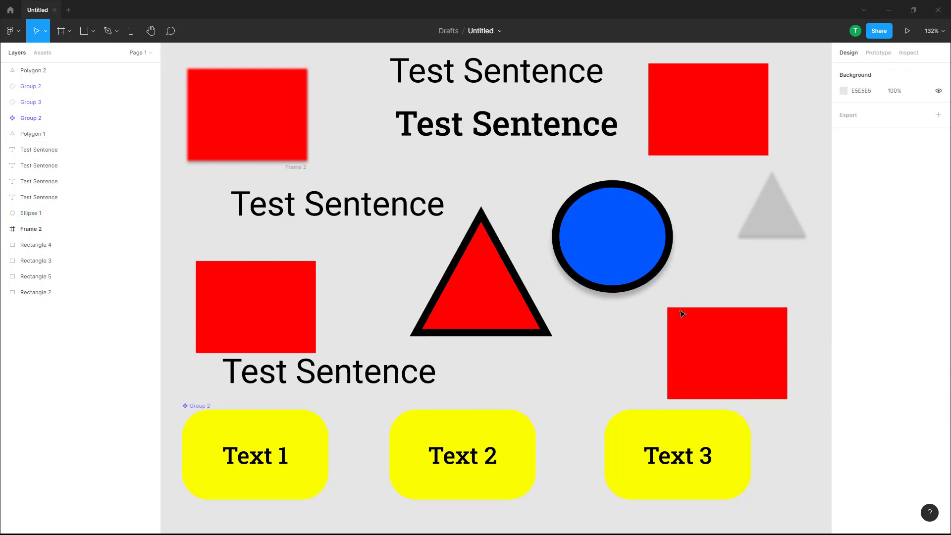
pyautogui.click(11, 31)
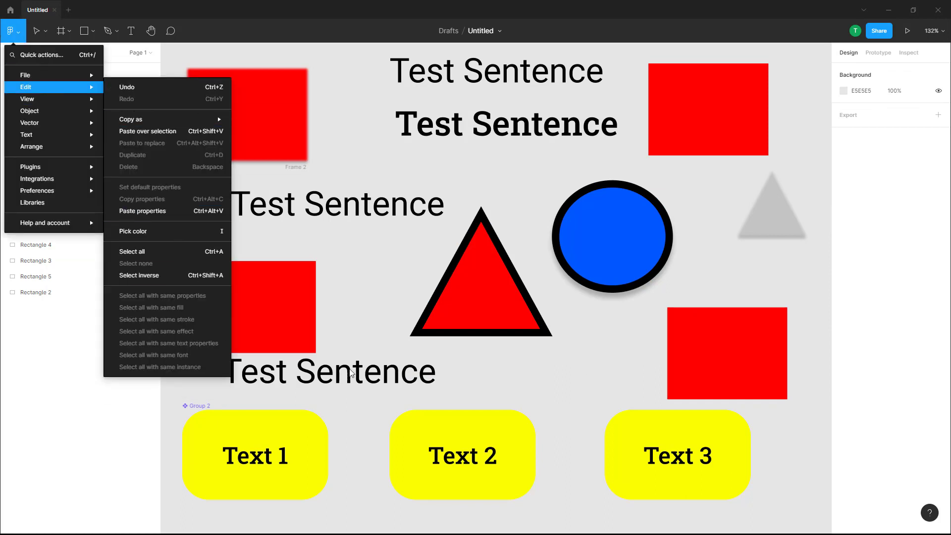
pyautogui.click(478, 380)
pyautogui.click(375, 208)
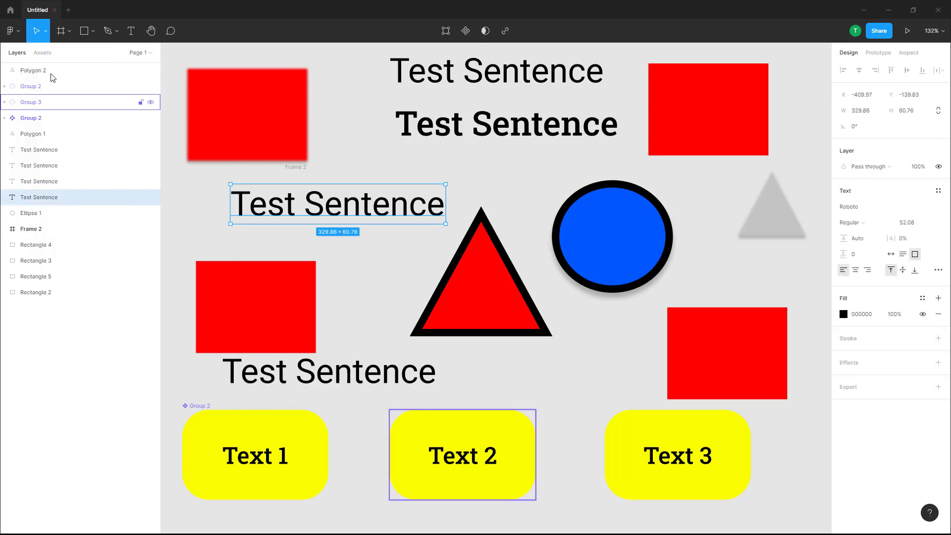
# - Select all texts with the same text properties and drag the three regular texts slightly left
pyautogui.click(11, 31)
pyautogui.moveTo(30, 87)
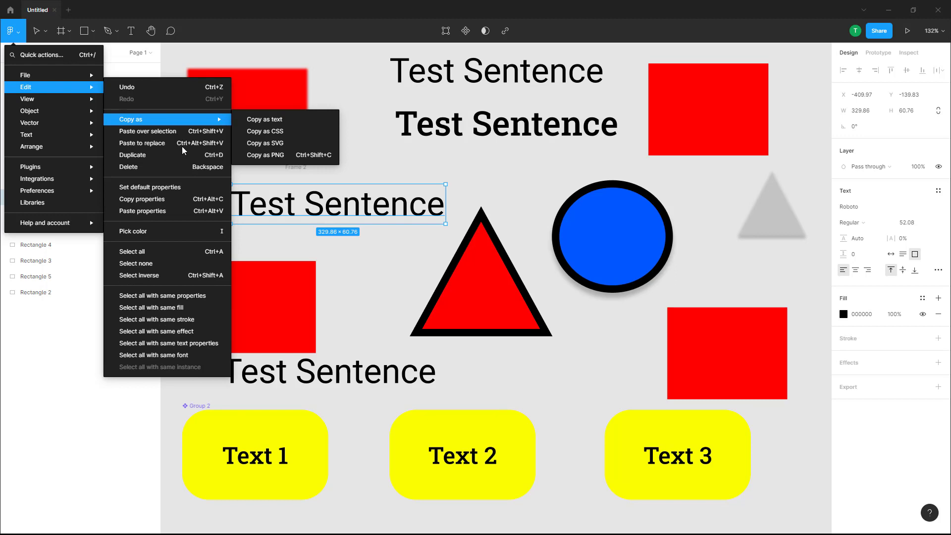
pyautogui.click(198, 343)
pyautogui.moveTo(394, 202)
pyautogui.mouseDown()
pyautogui.moveTo(377, 223)
pyautogui.moveTo(393, 203)
pyautogui.moveTo(380, 210)
pyautogui.mouseUp()
pyautogui.click(459, 74)
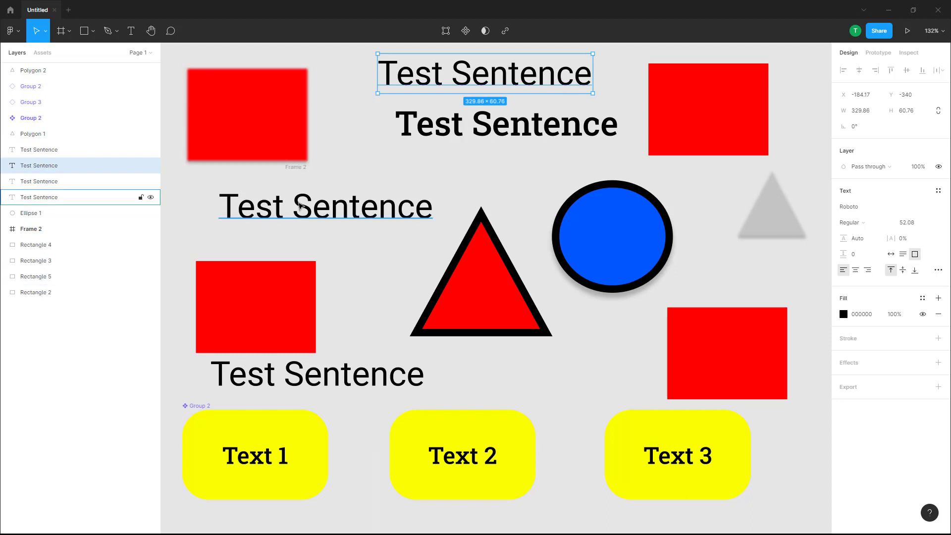
pyautogui.click(299, 206)
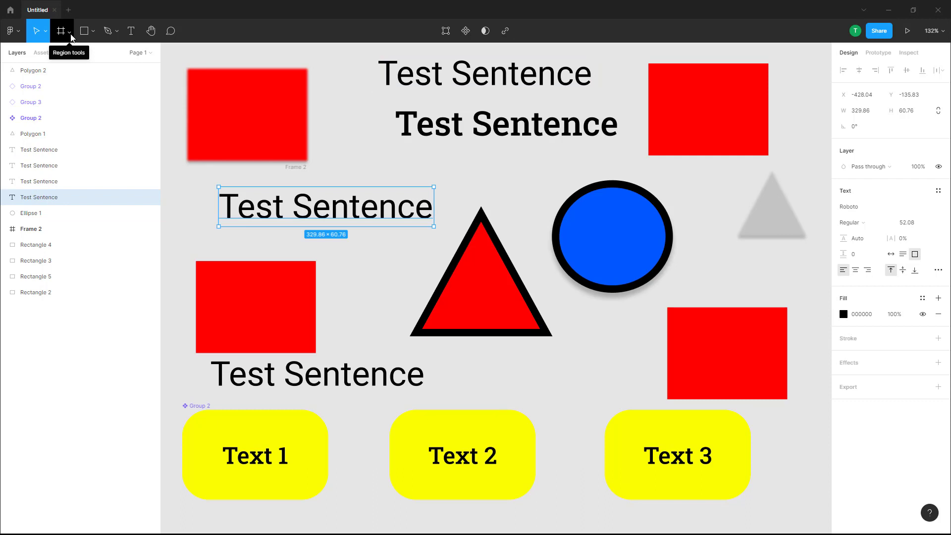
# - Select all texts with the same font, then narrow the selection to the top Test Sentence text
pyautogui.click(13, 32)
pyautogui.moveTo(51, 91)
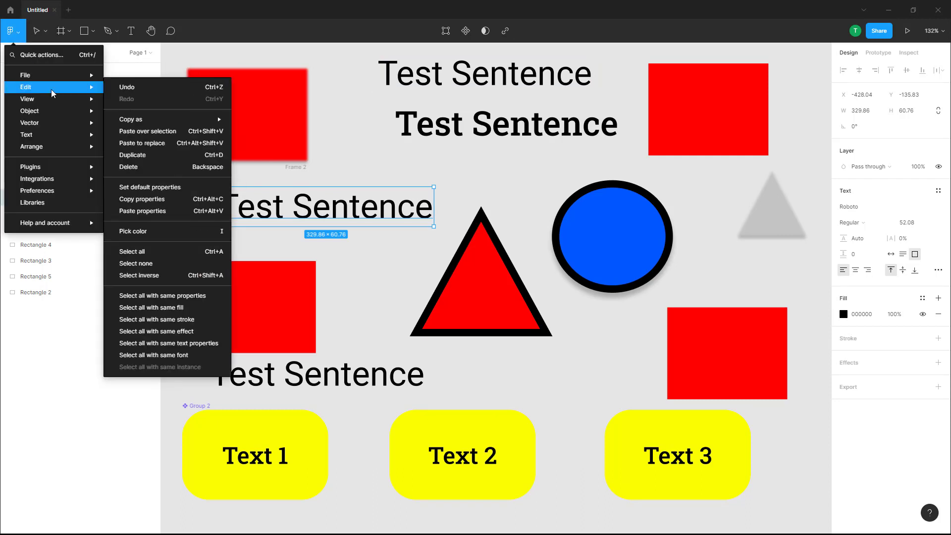
pyautogui.click(179, 355)
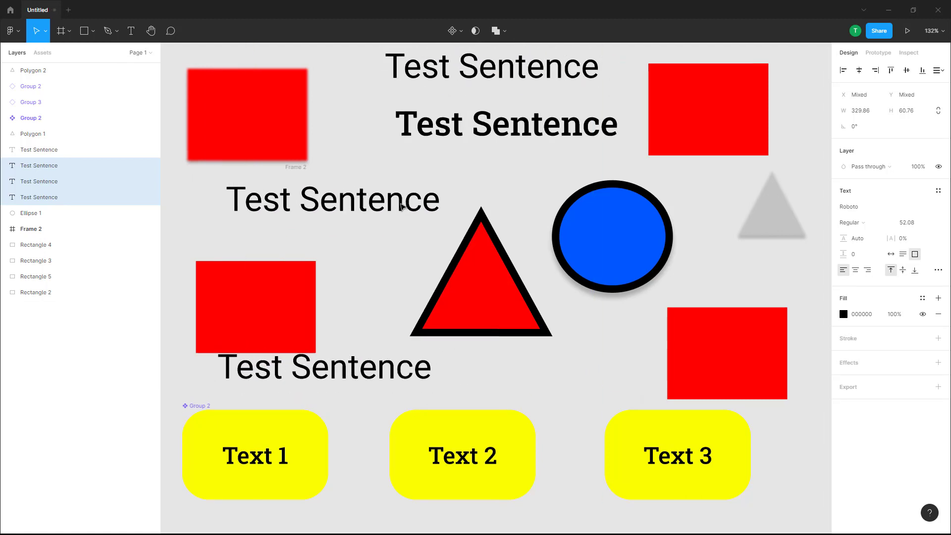
pyautogui.click(601, 70)
pyautogui.click(580, 73)
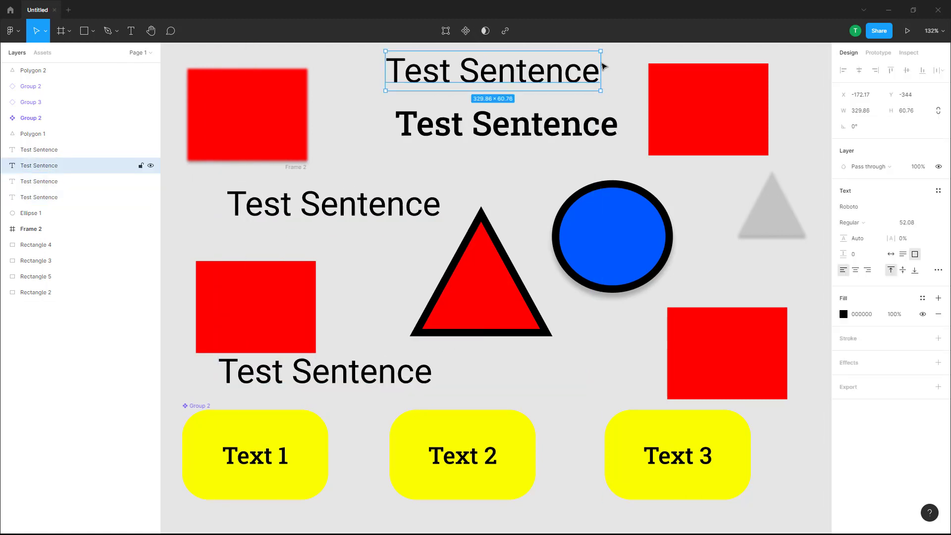
# - Shrink the top Test Sentence text to about font size 30 with the Scale tool
pyautogui.click(45, 30)
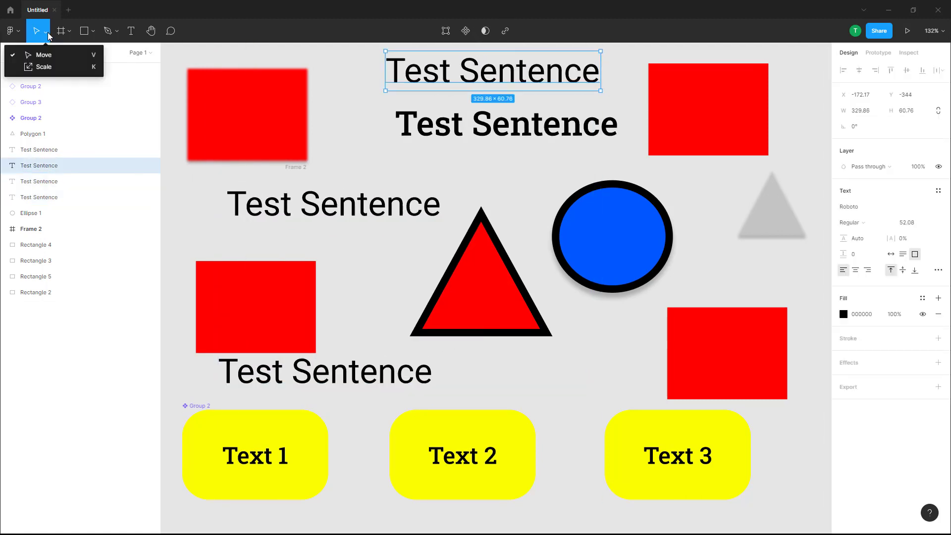
pyautogui.press('Escape')
pyautogui.moveTo(600, 51); pyautogui.dragTo(516, 121)
pyautogui.scroll(2, 594, 89)
pyautogui.click(45, 31)
pyautogui.click(37, 69)
pyautogui.press('Escape')
pyautogui.click(317, 258)
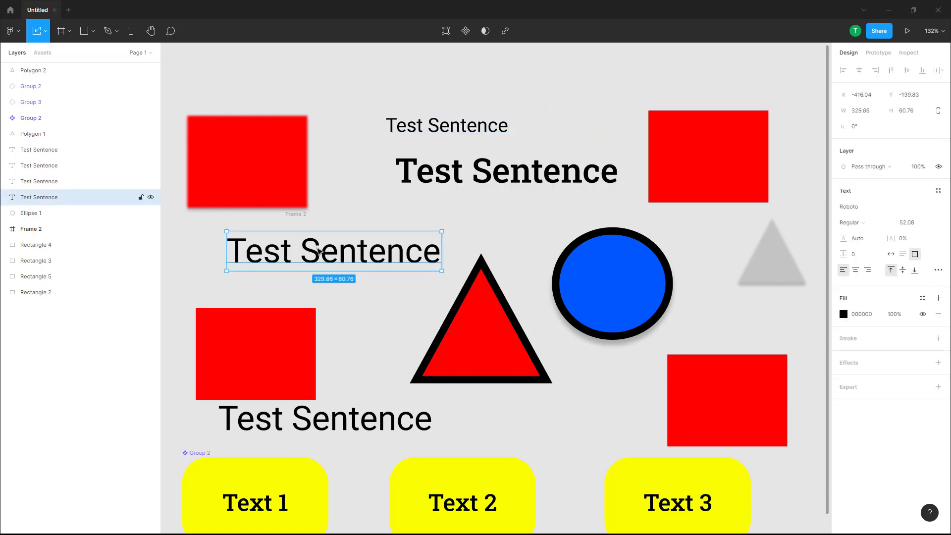
# - Select texts with the same text properties, drag them into Frame 2, then undo that move
pyautogui.click(11, 30)
pyautogui.moveTo(44, 88)
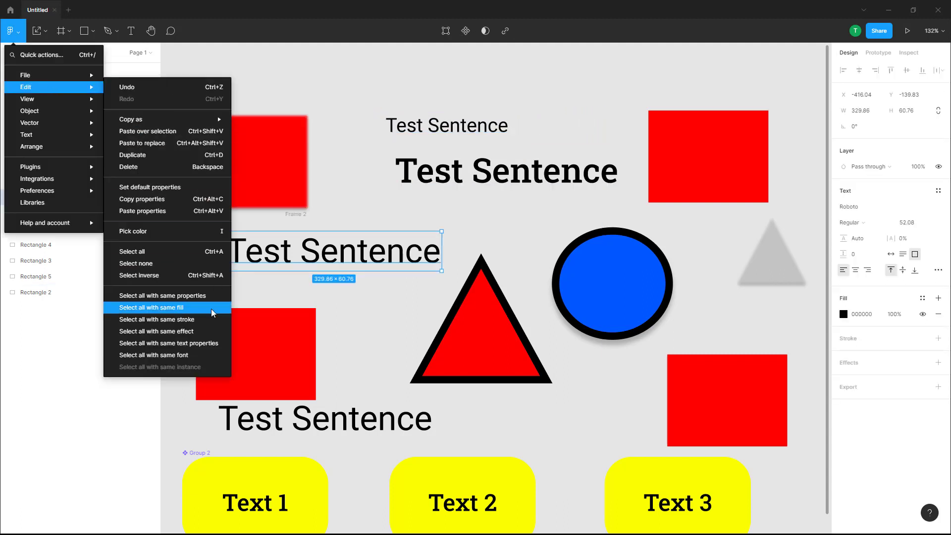
pyautogui.click(206, 343)
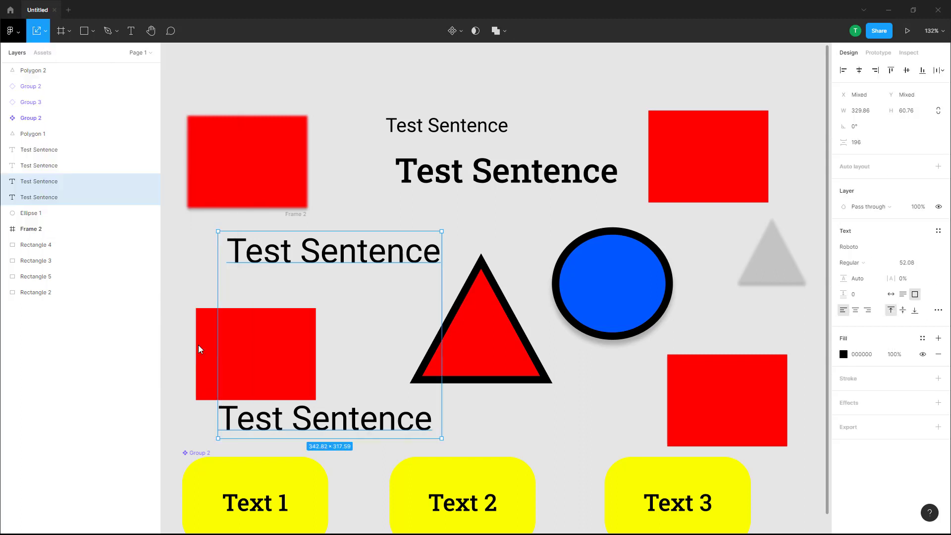
pyautogui.moveTo(334, 268)
pyautogui.mouseDown()
pyautogui.moveTo(338, 276)
pyautogui.moveTo(330, 262)
pyautogui.mouseUp()
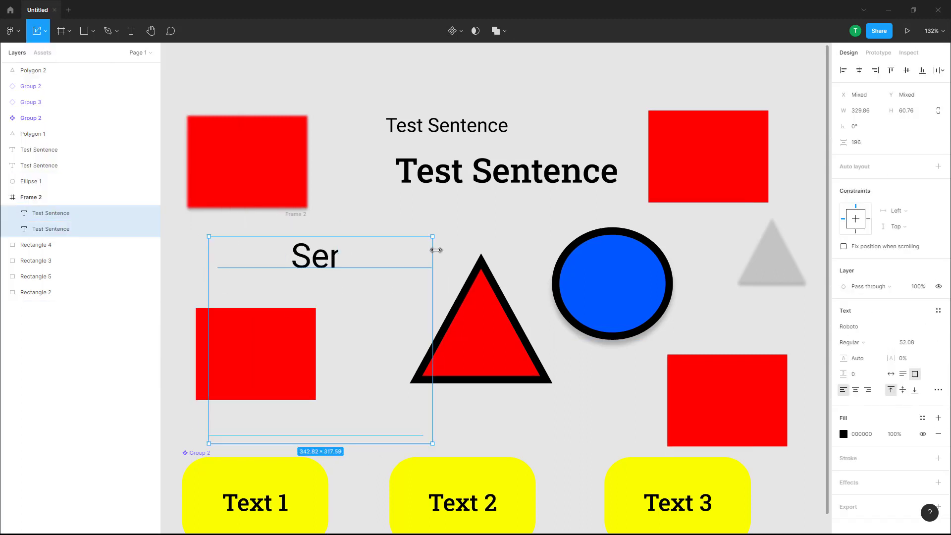
pyautogui.click(436, 250)
pyautogui.hotkey('ctrl', 'z')
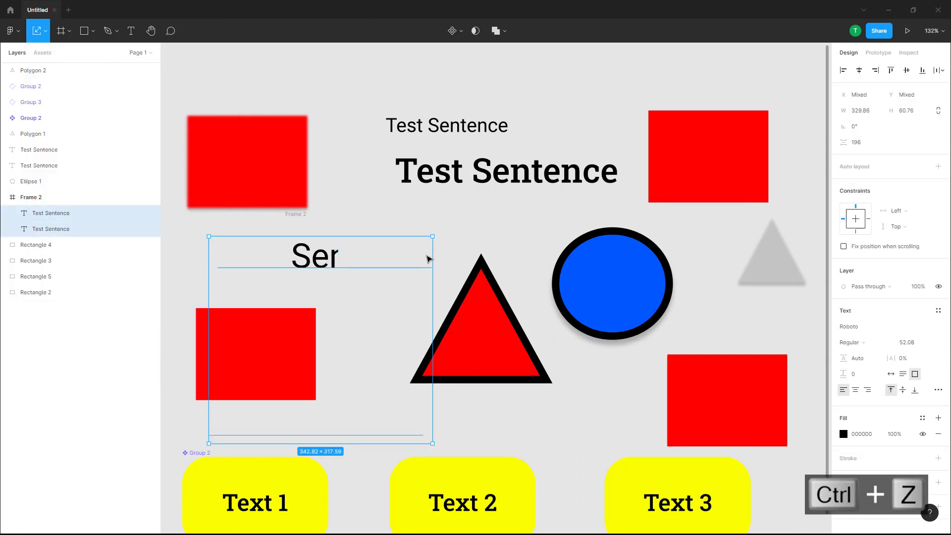
pyautogui.hotkey('ctrl', 'z')
pyautogui.hotkey('ctrl', 'z')
pyautogui.hotkey('ctrl', 'z')
# - Select all three same-font Test Sentence texts and move them right and slightly down
pyautogui.click(20, 32)
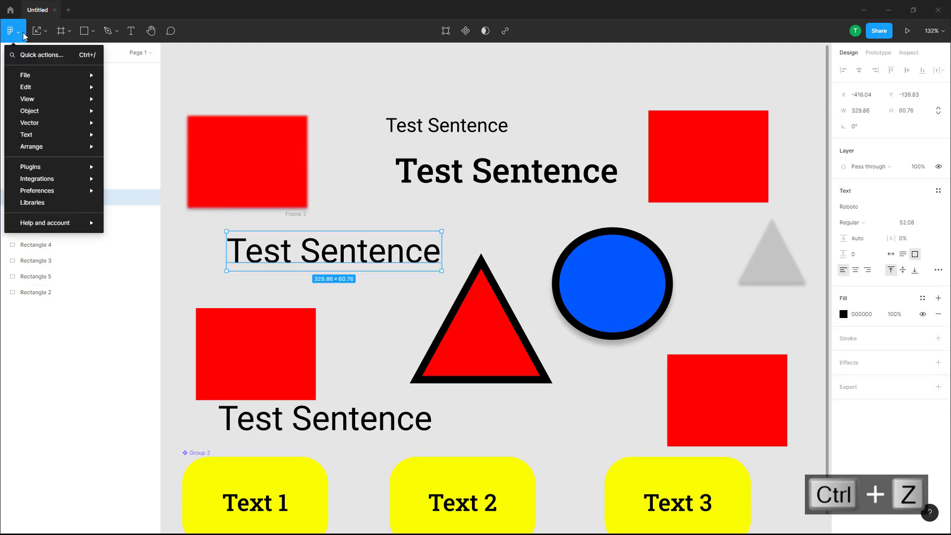
pyautogui.moveTo(48, 92)
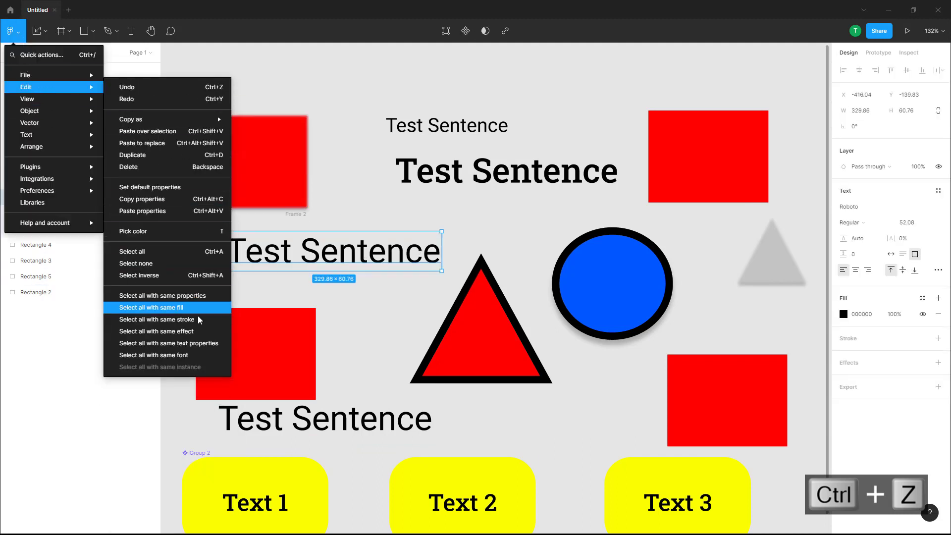
pyautogui.click(184, 354)
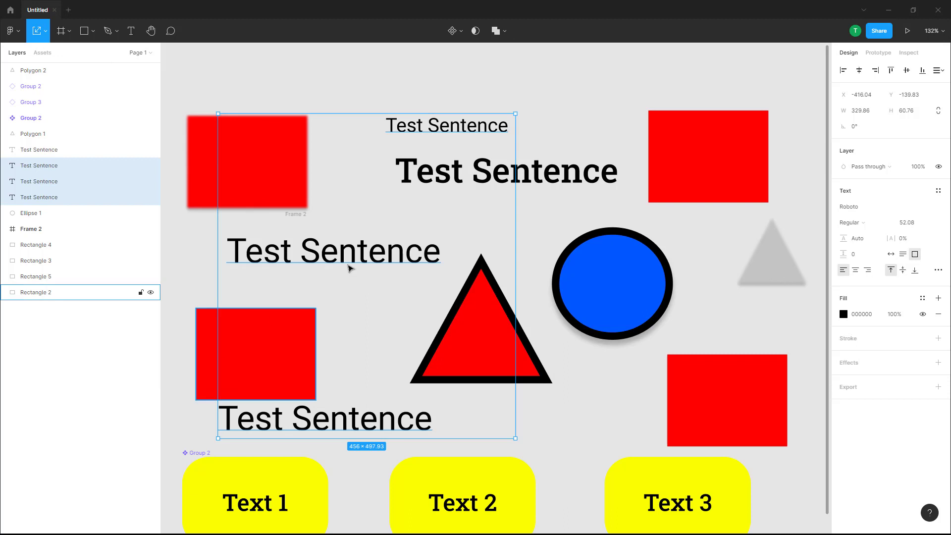
pyautogui.moveTo(476, 131); pyautogui.dragTo(500, 132)
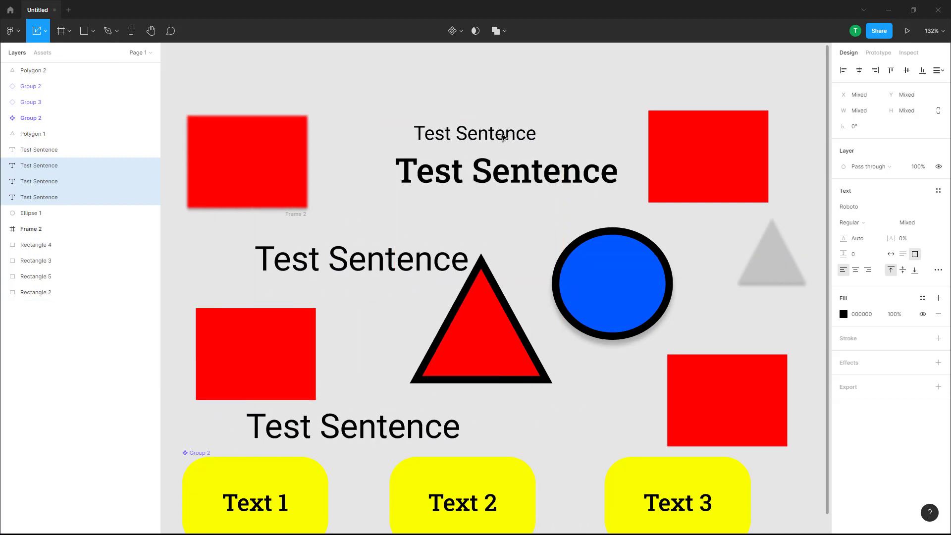
pyautogui.click(569, 117)
pyautogui.scroll(-1, 582, 220)
pyautogui.scroll(-4, 579, 228)
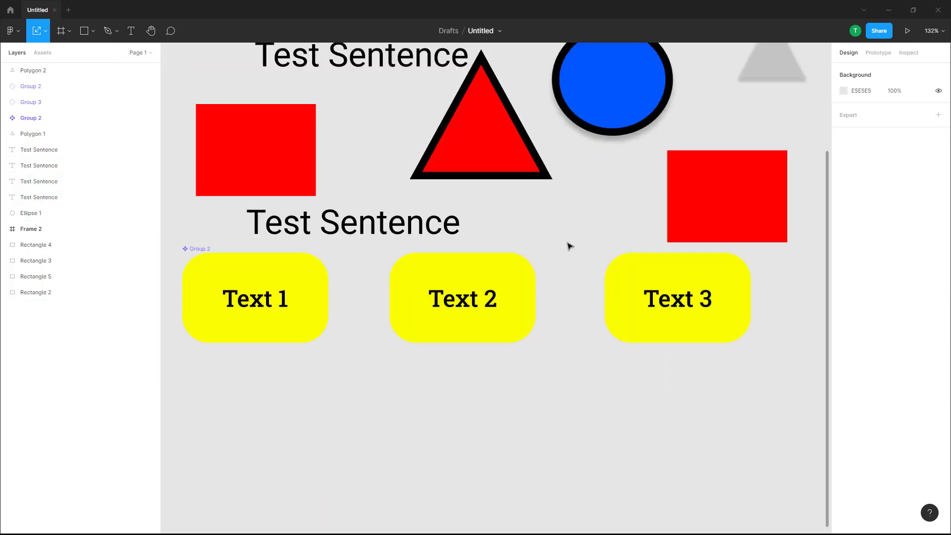
# - Select all instances matching the Text 3 button and drag Text 2 and Text 3 down below Text 1
pyautogui.click(227, 267)
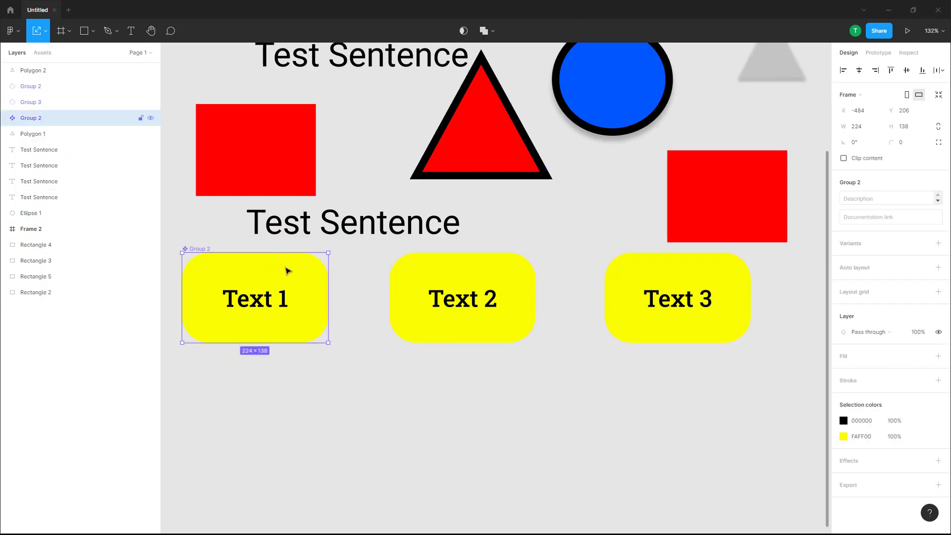
pyautogui.click(720, 292)
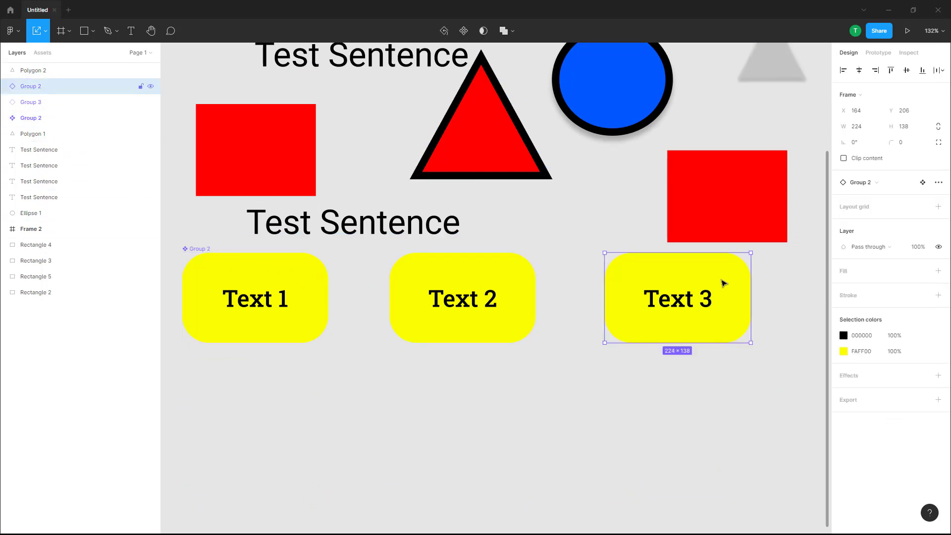
pyautogui.click(15, 33)
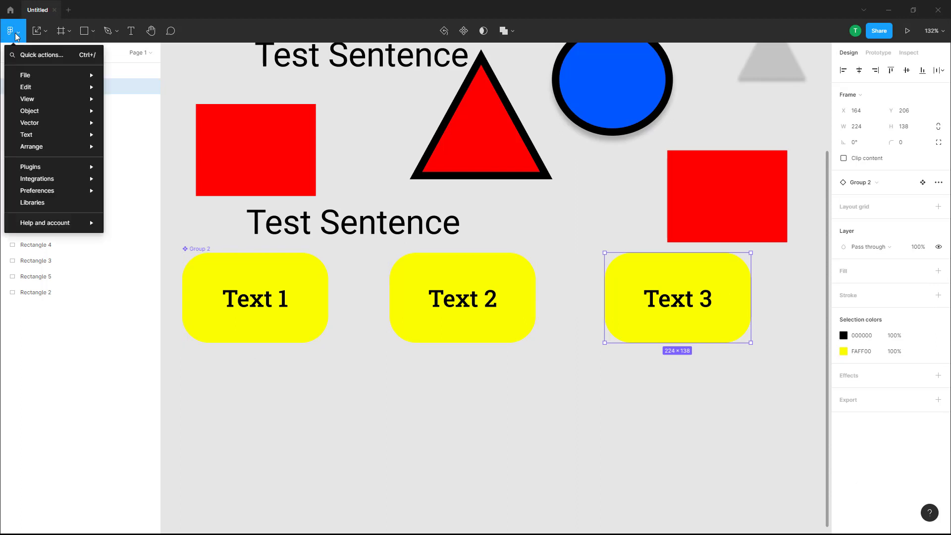
pyautogui.moveTo(34, 91)
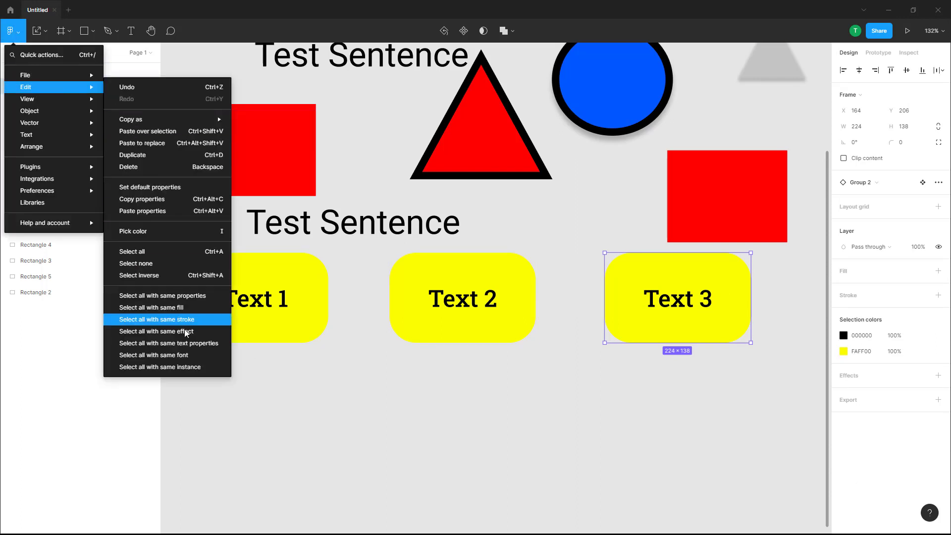
pyautogui.click(176, 367)
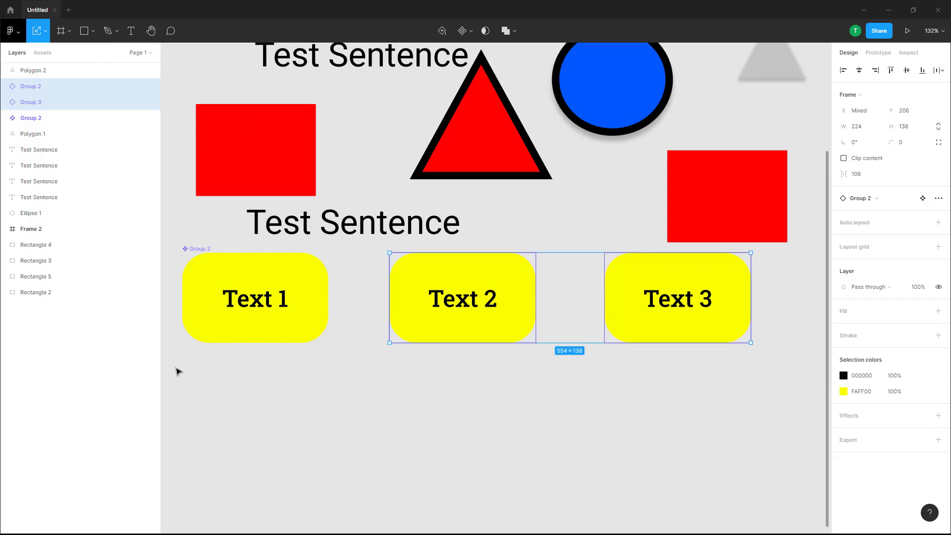
pyautogui.moveTo(513, 263); pyautogui.dragTo(541, 280)
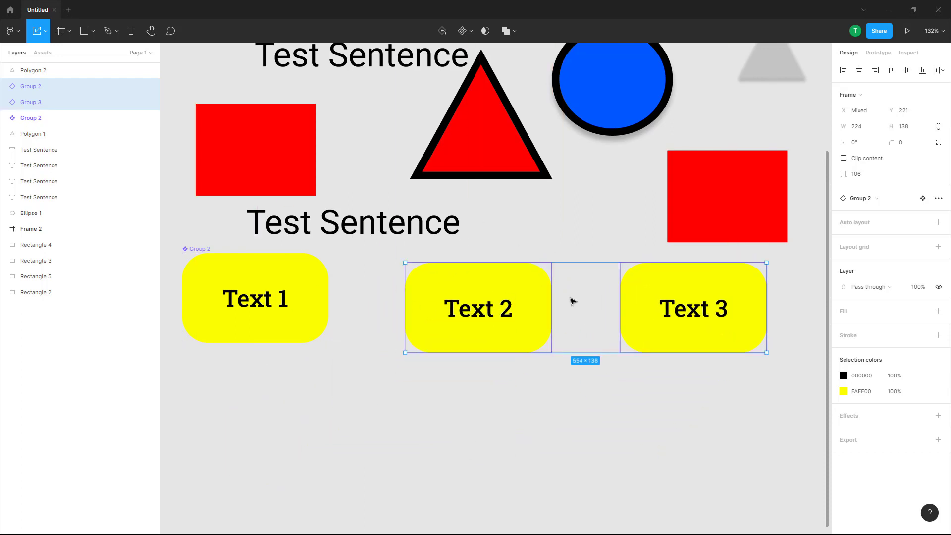
pyautogui.hotkey('ctrl', 'z')
pyautogui.click(526, 285)
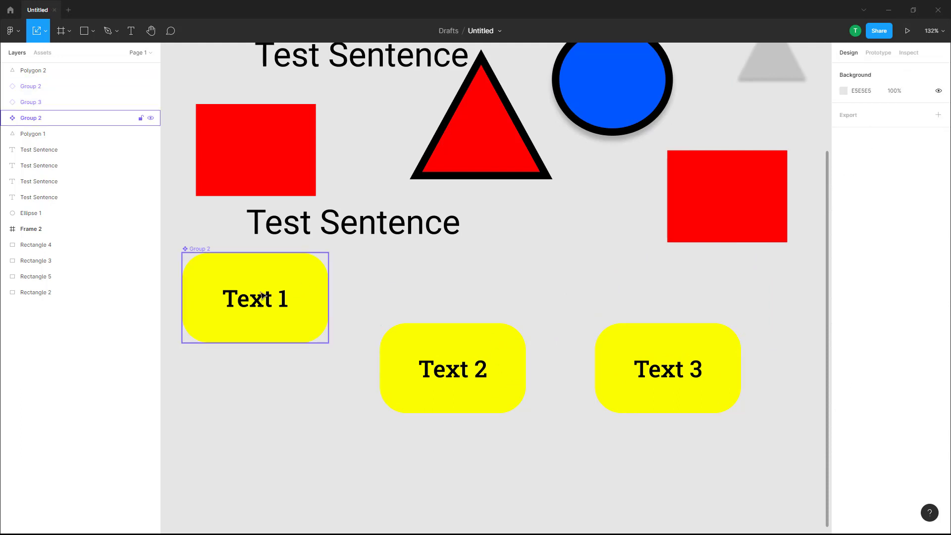
# - Place a new Text 1 instance from the file's components below the original button
pyautogui.click(322, 283)
pyautogui.click(52, 56)
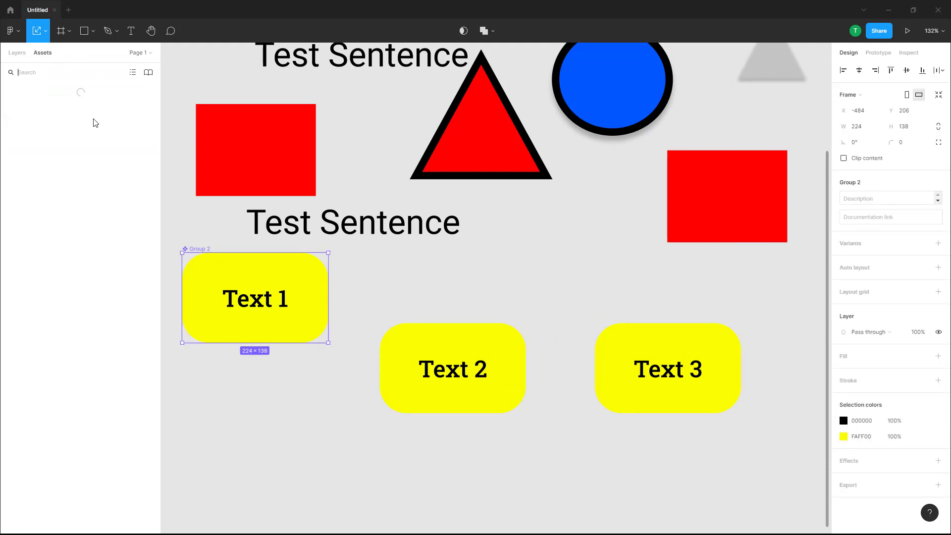
pyautogui.moveTo(30, 125); pyautogui.dragTo(340, 403)
pyautogui.press('Escape')
# - Select all instances of the Text 3 button's component and move the three up and right
pyautogui.click(705, 340)
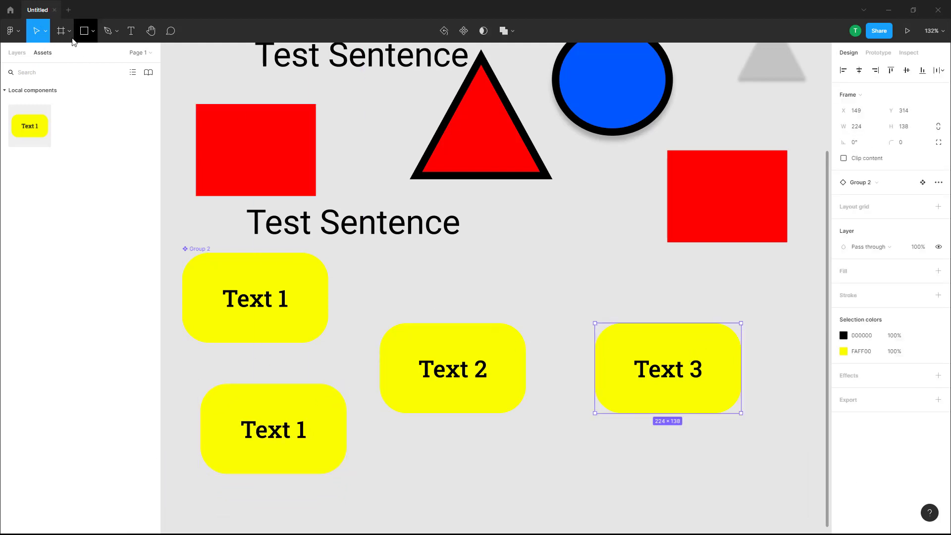
pyautogui.click(10, 30)
pyautogui.moveTo(33, 88)
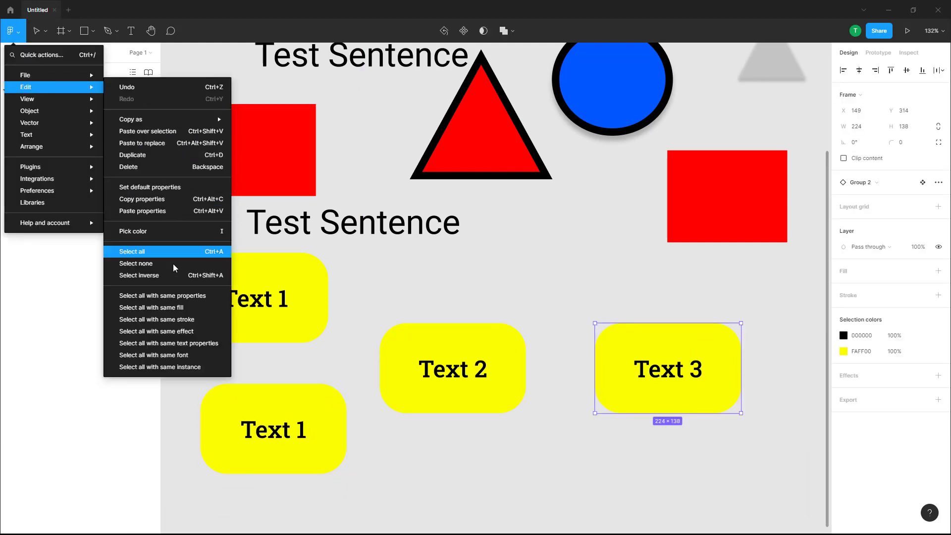
pyautogui.click(177, 367)
pyautogui.moveTo(514, 337); pyautogui.dragTo(523, 317)
pyautogui.click(577, 242)
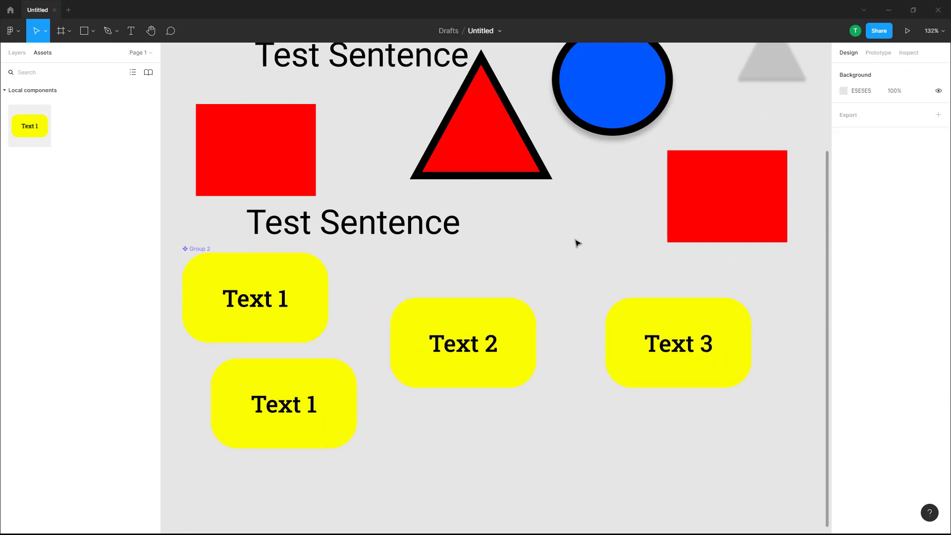